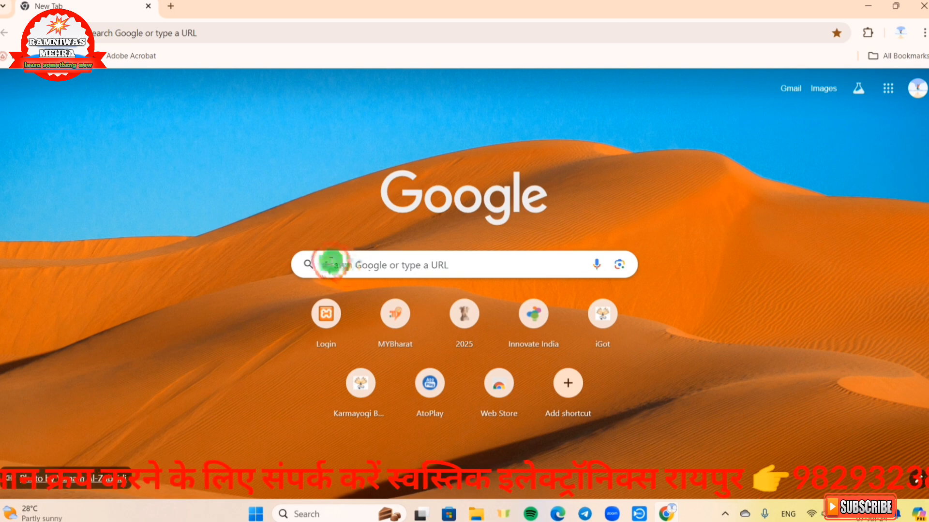
- Search Google for efiling portal and open the Income Tax Department e-Filing home page
left_click(331, 262)
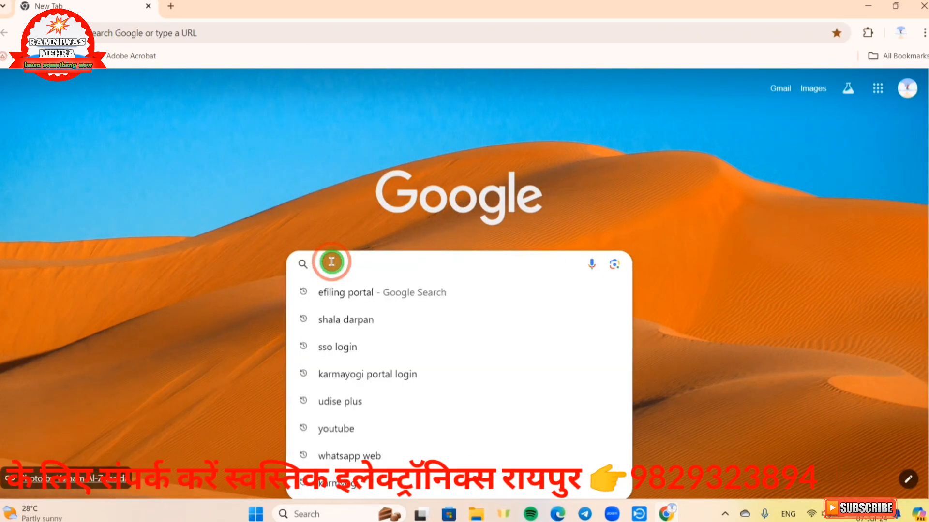
left_click(379, 298)
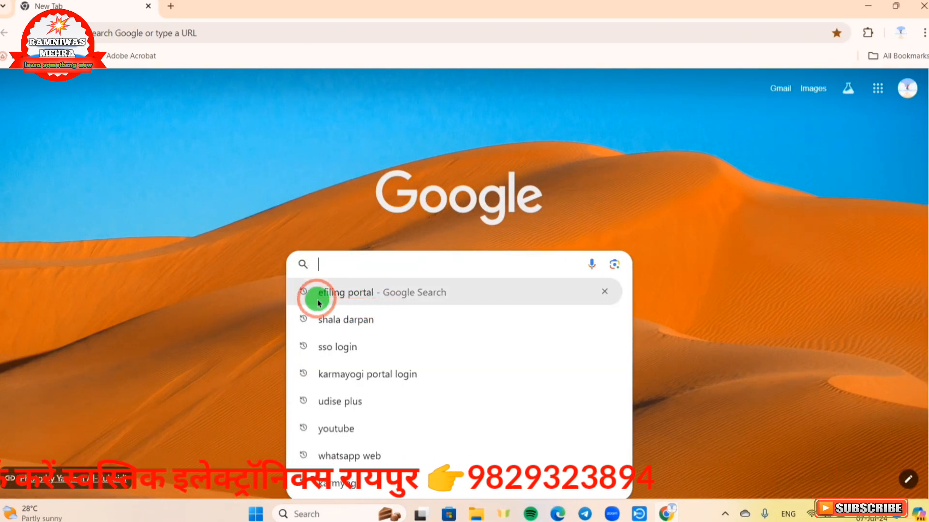
left_click(348, 294)
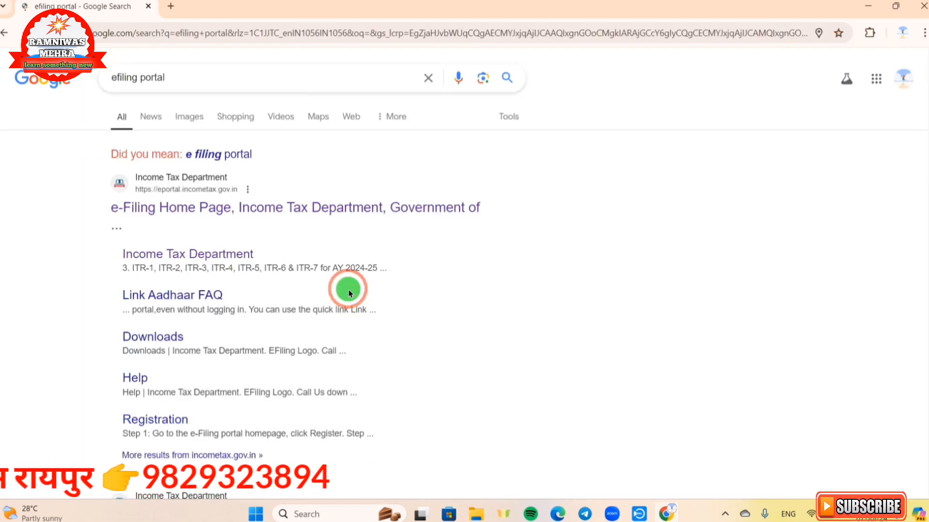
left_click(138, 213)
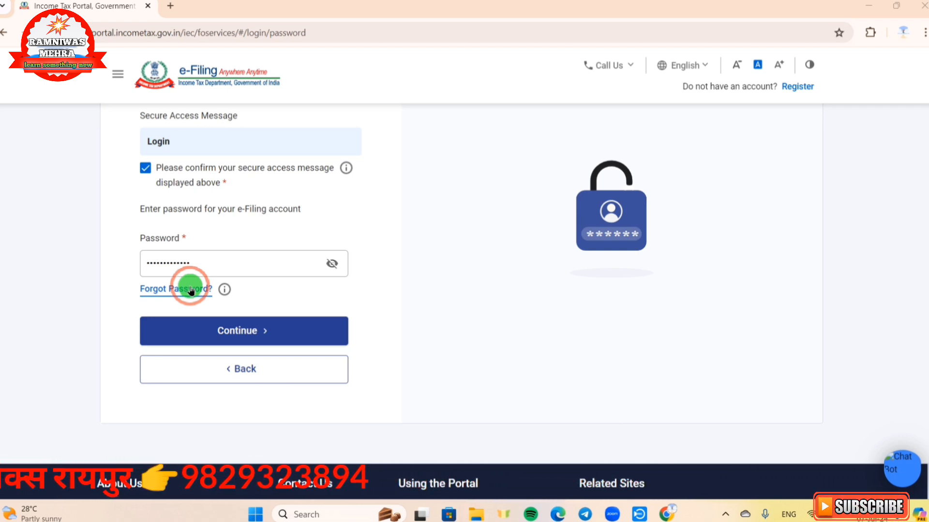
- Log in to the e-Filing account and start filing the return for Assessment Year 2024-25
left_click(248, 334)
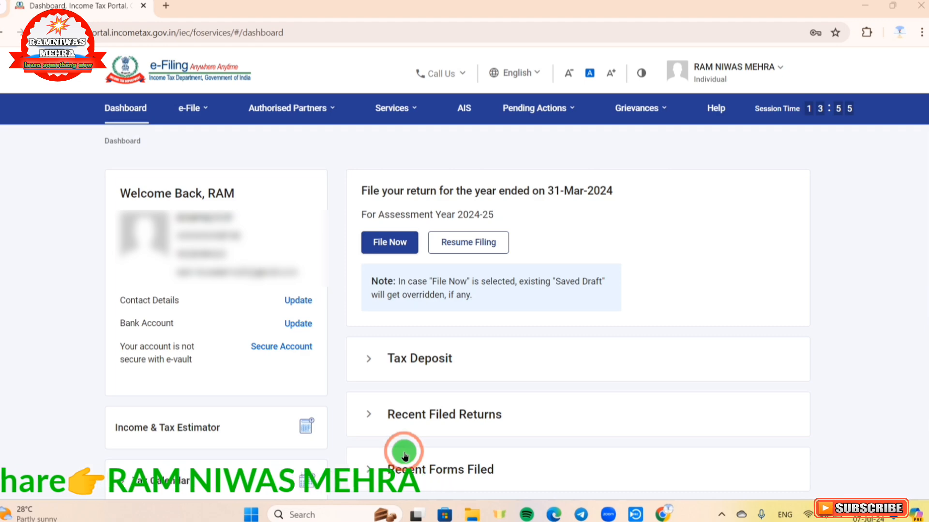
left_click(398, 247)
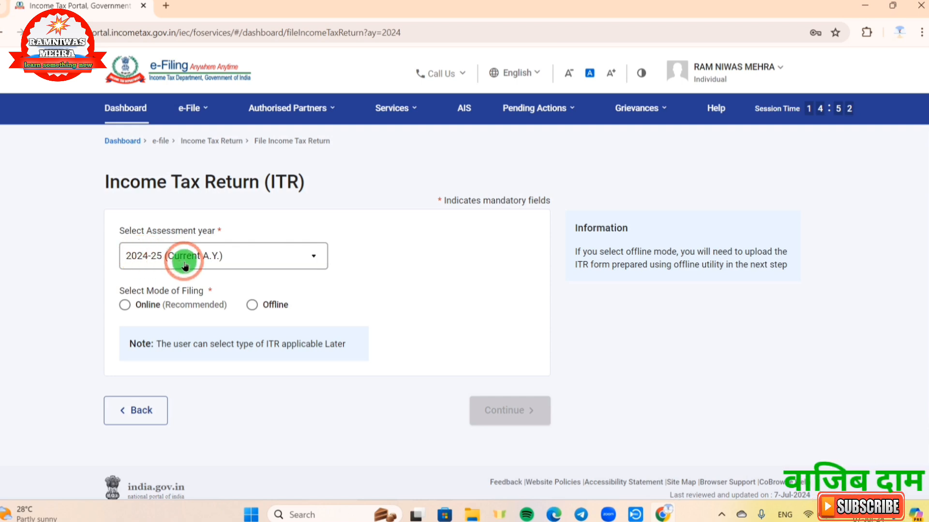
- Choose the Online filing mode for 2024-25 and start a new filing instead of resuming the saved draft
left_click(125, 305)
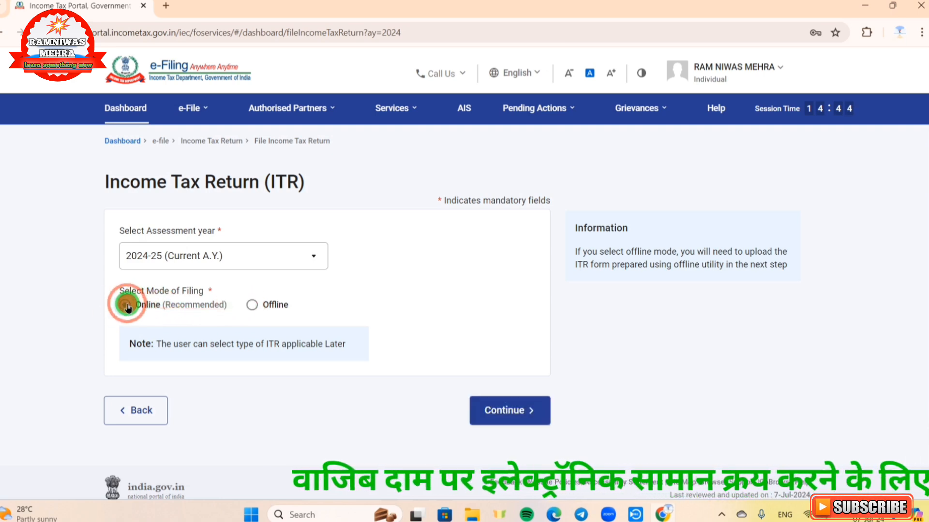
left_click(523, 419)
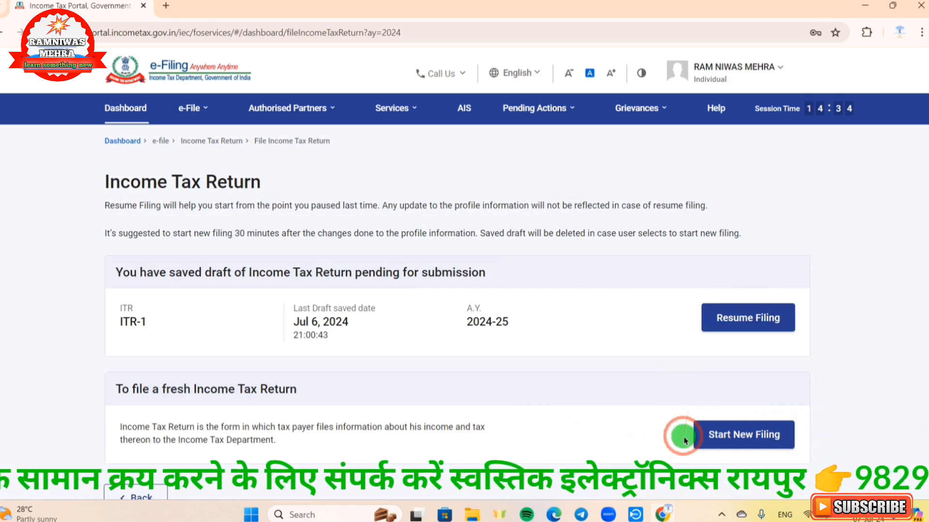
left_click(716, 437)
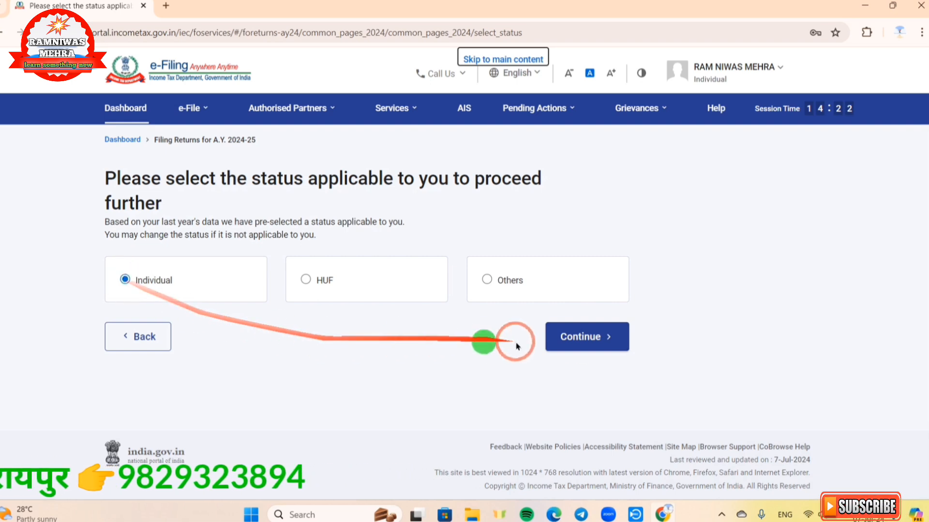
- Continue with Individual status, select ITR-1 as the form and proceed with it
left_click(592, 342)
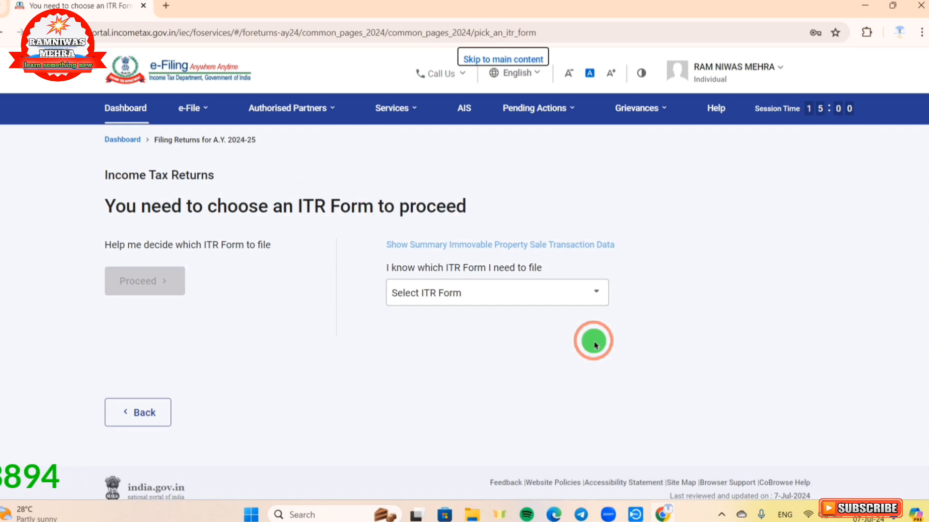
left_click(487, 303)
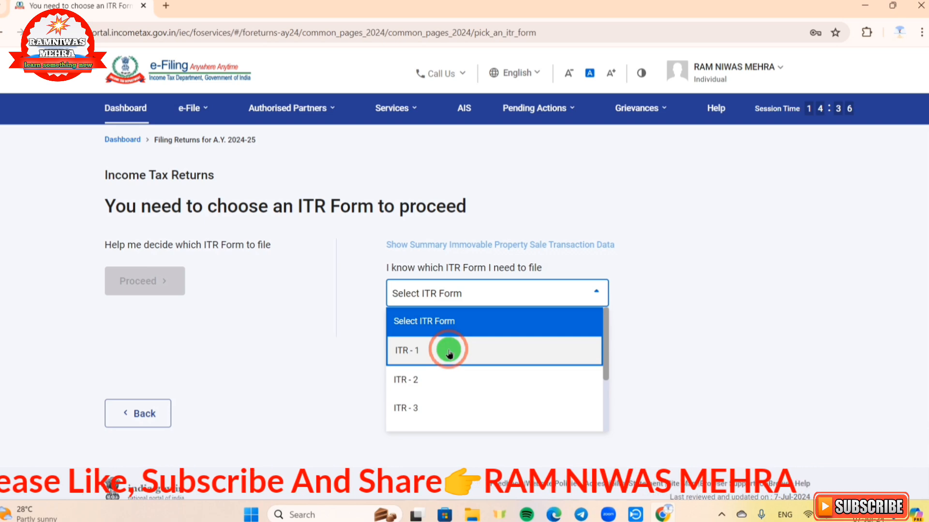
left_click(441, 357)
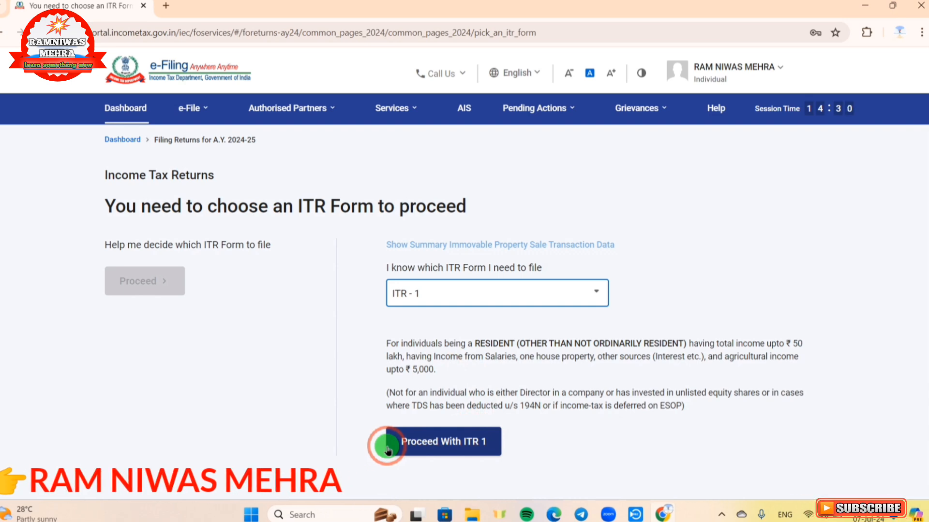
left_click(448, 450)
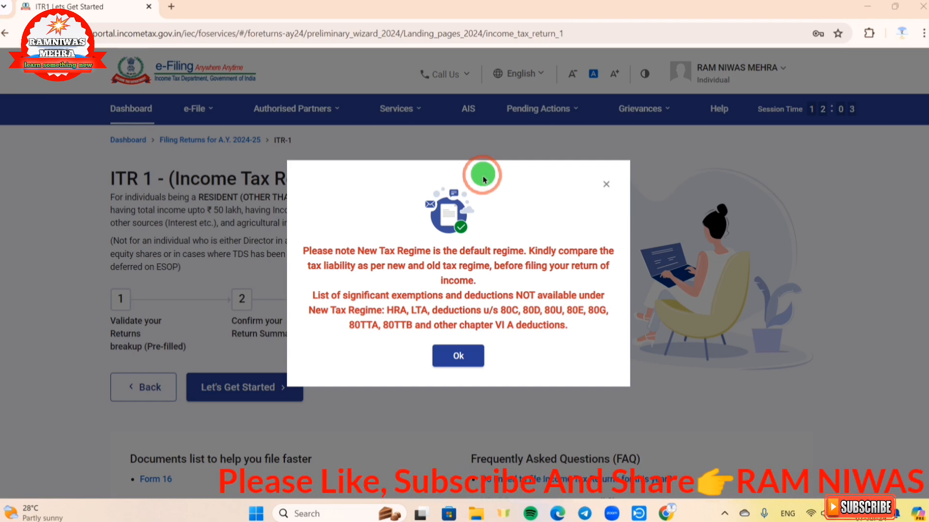
- Acknowledge the new tax regime notice and answer that taxable income exceeds the basic exemption limit
left_click(460, 356)
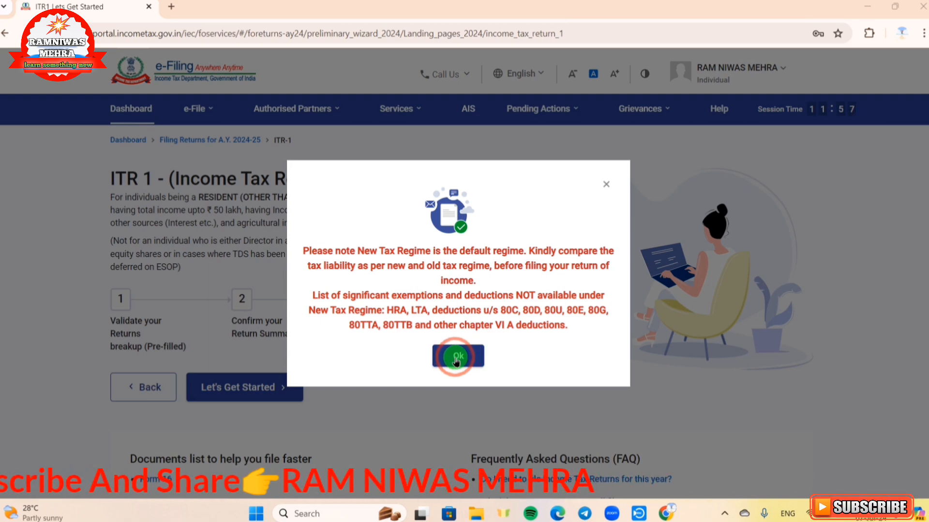
left_click(456, 360)
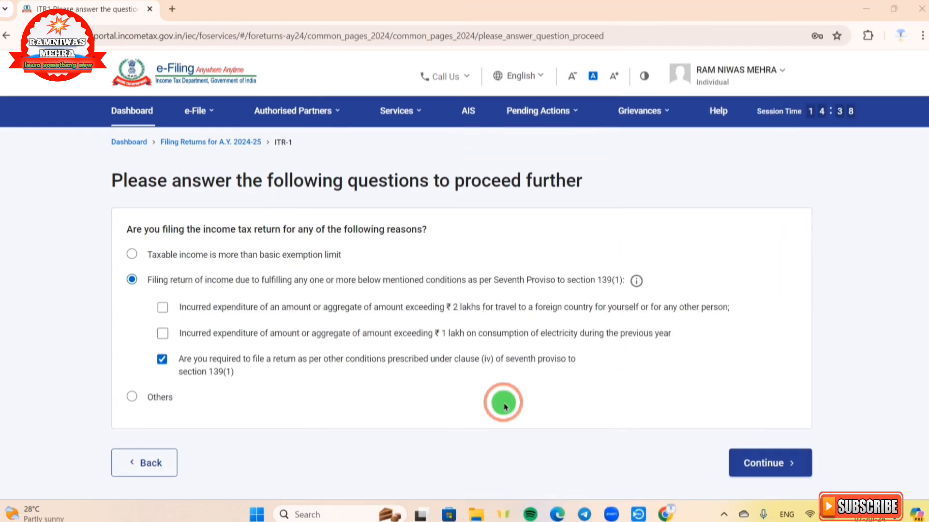
left_click(131, 255)
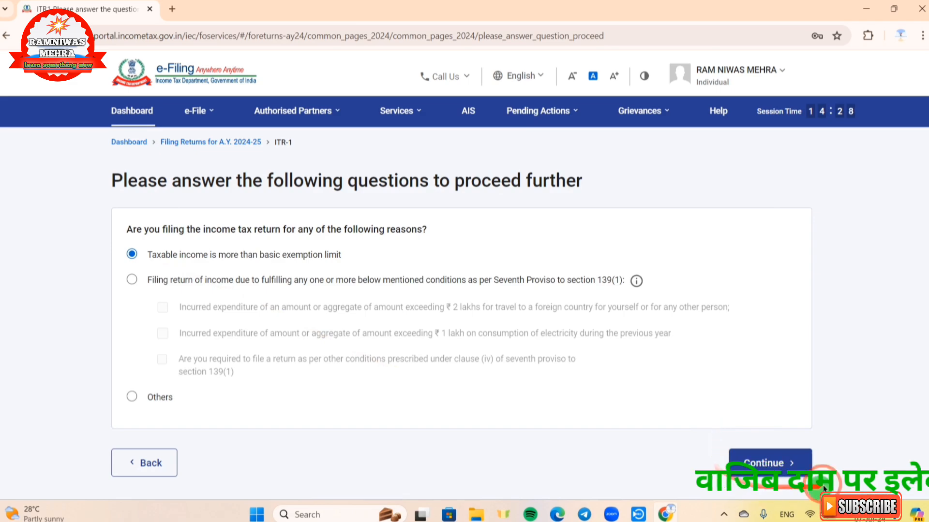
left_click(743, 459)
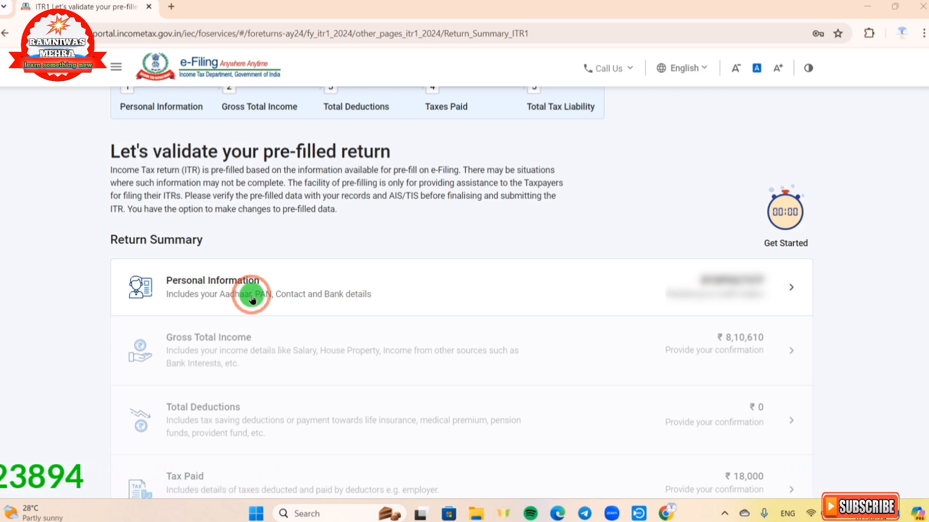
- Open the Personal Information section and set the nature of employment to State Government
left_click(789, 290)
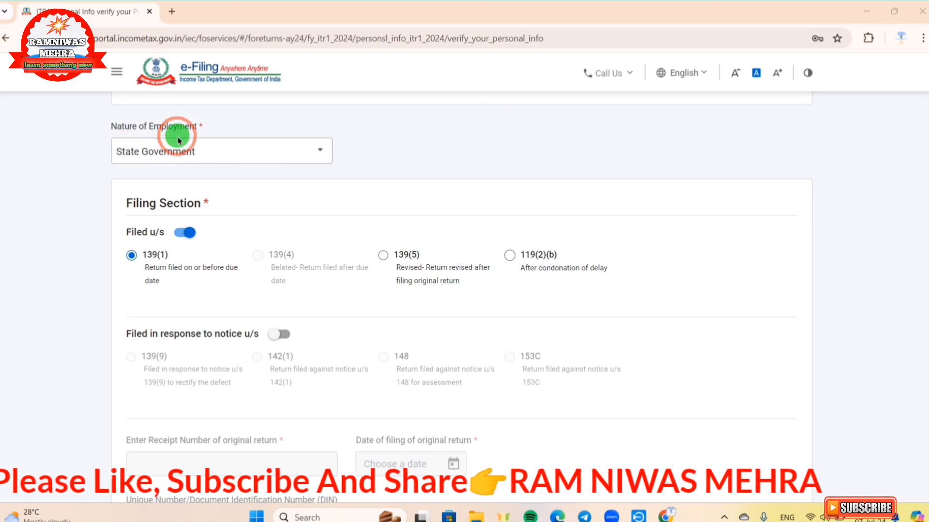
left_click(198, 155)
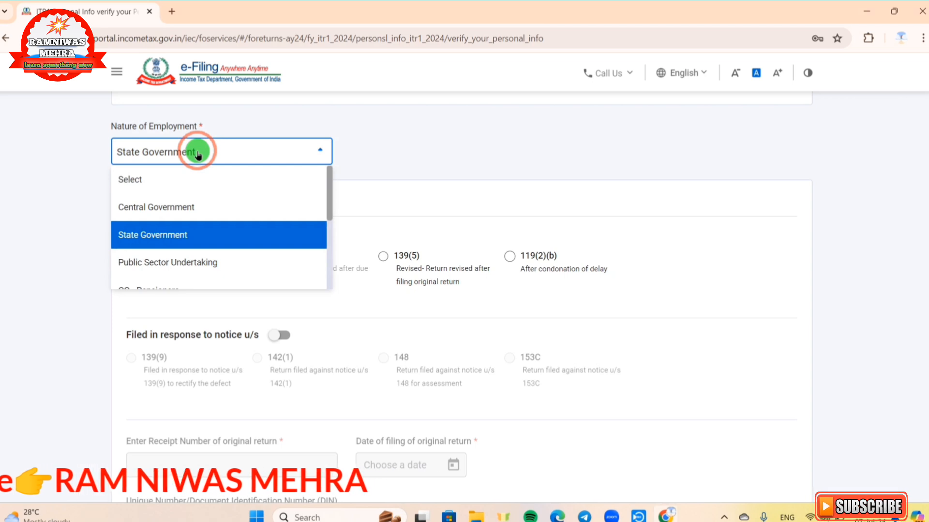
left_click(179, 236)
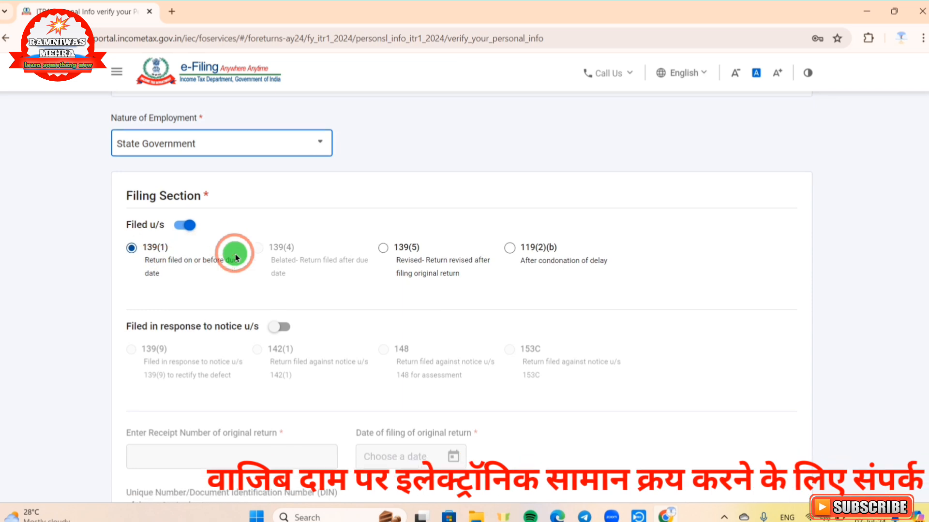
- Review the filing section, tax regime option and bank details, then confirm the personal information
scroll(235, 254, "down", 5)
scroll(235, 254, "down", 3)
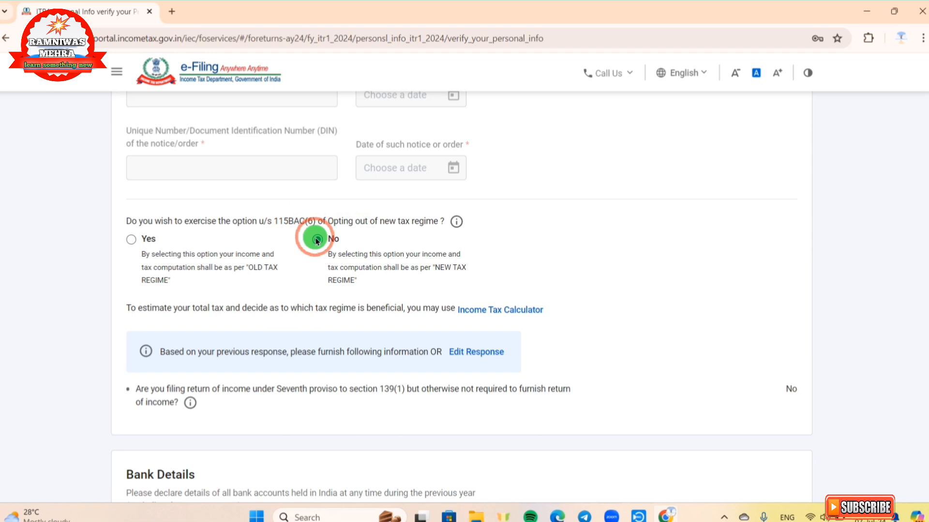
scroll(315, 240, "down", 4)
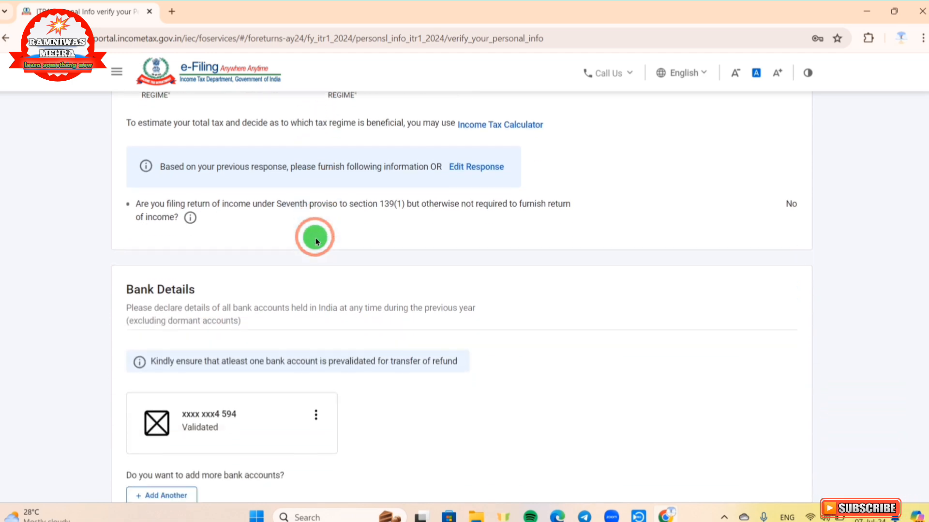
scroll(316, 237, "down", 3)
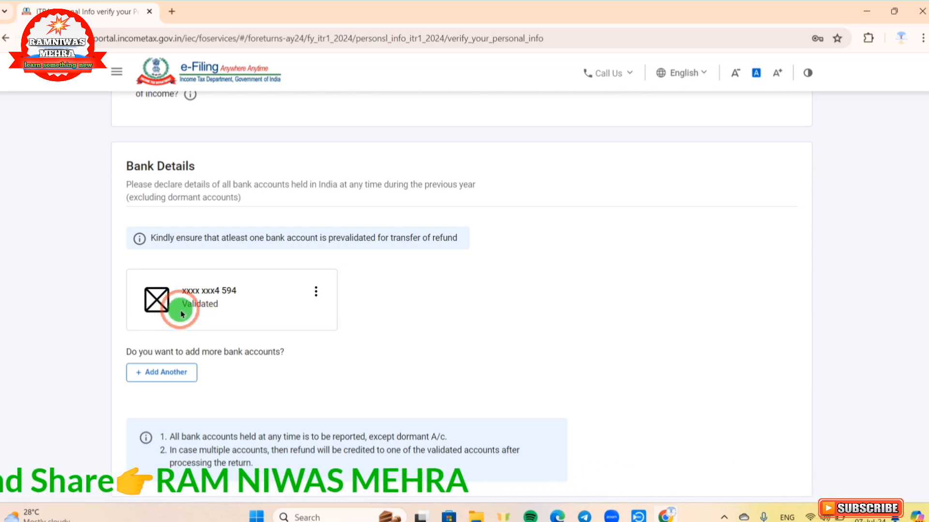
scroll(244, 288, "down", 3)
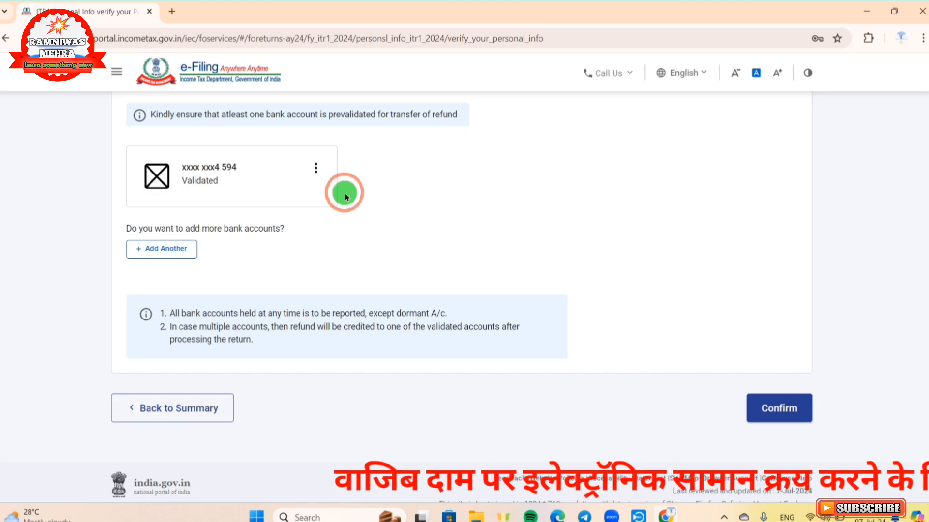
scroll(344, 193, "down", 1)
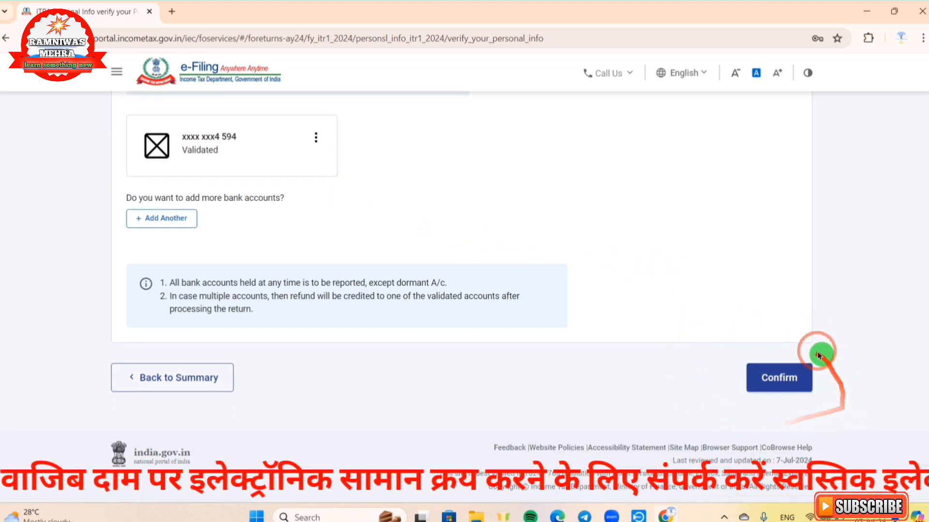
left_click(760, 382)
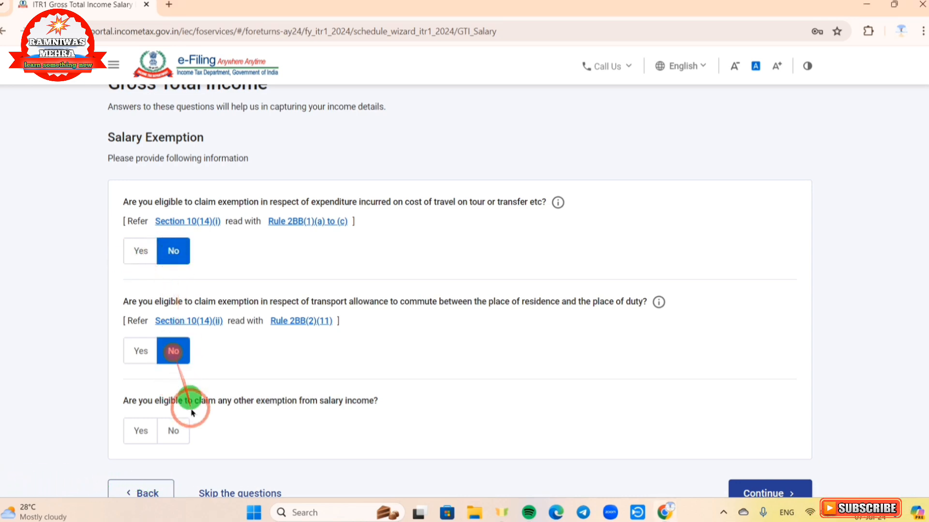
- Answer No to claiming any other salary exemption and continue to the income source details
left_click(182, 437)
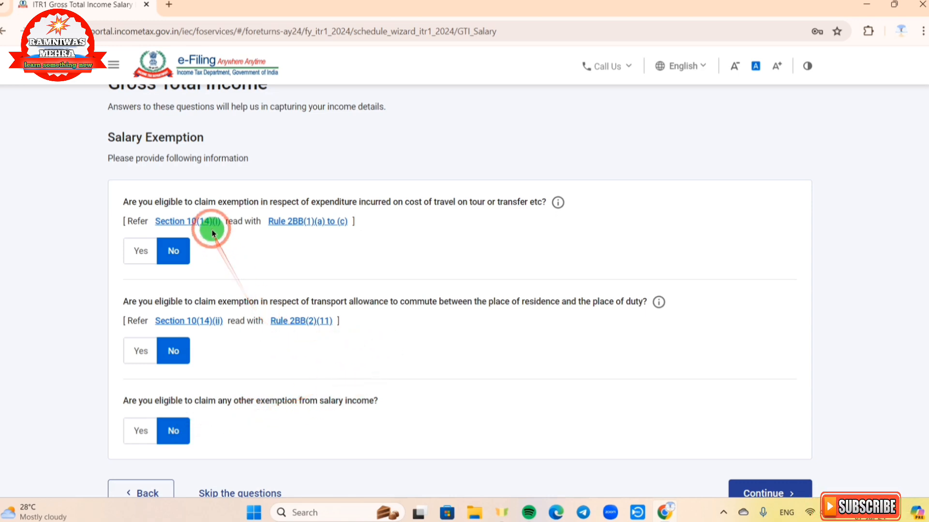
scroll(380, 240, "down", 1)
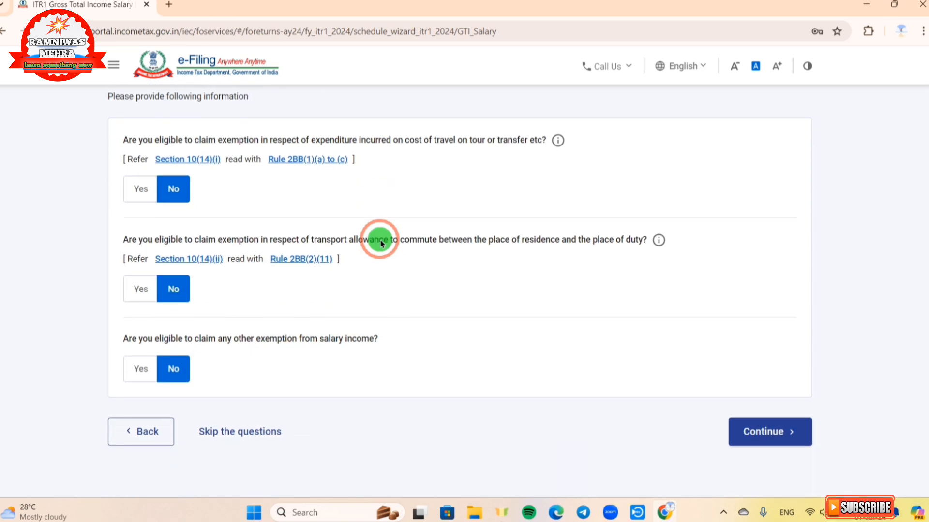
left_click(774, 440)
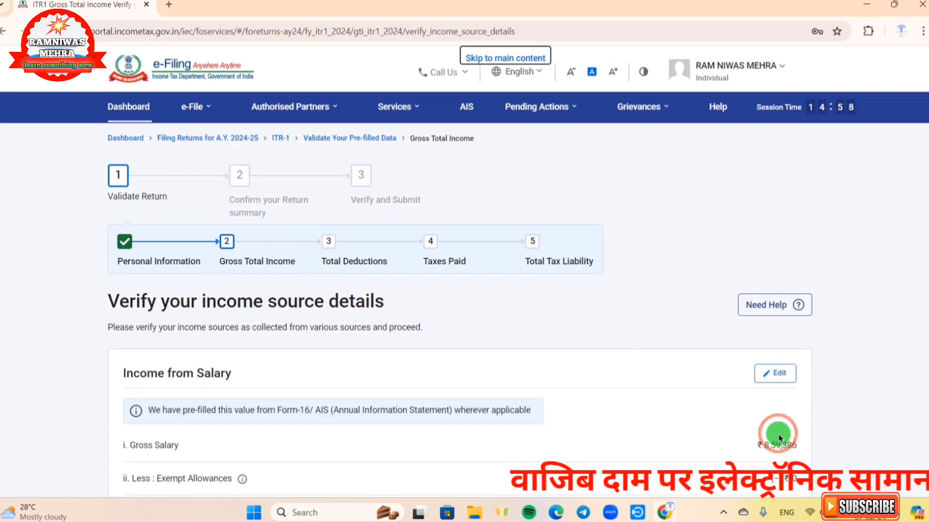
scroll(710, 277, "down", 5)
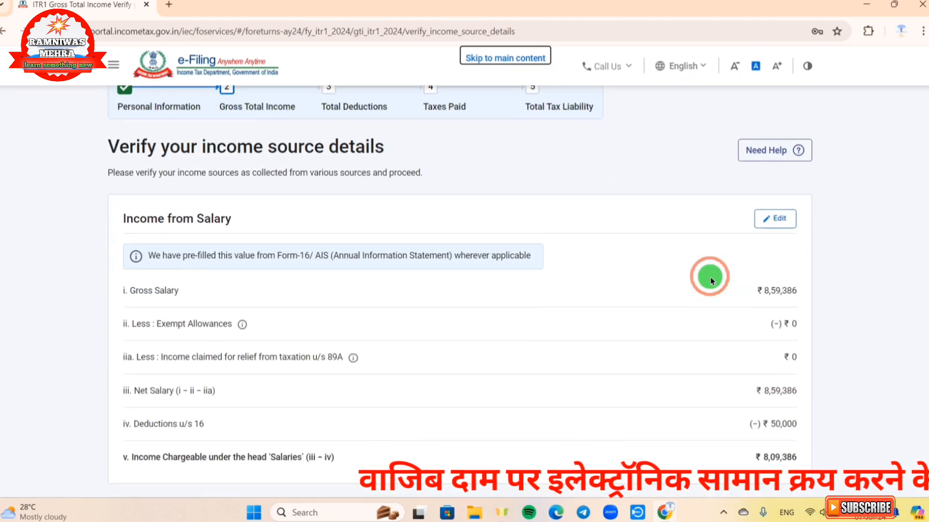
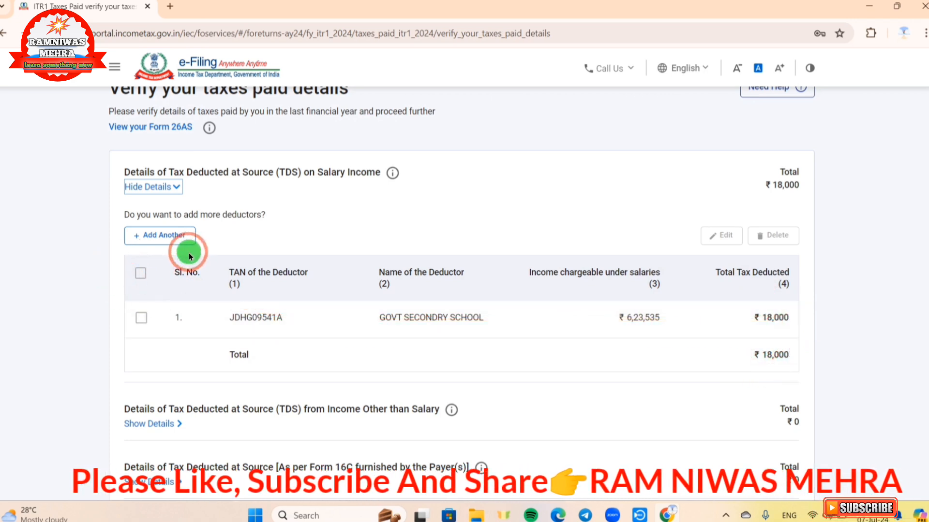
- Add another deductor entry to the TDS on salary income details
left_click(143, 244)
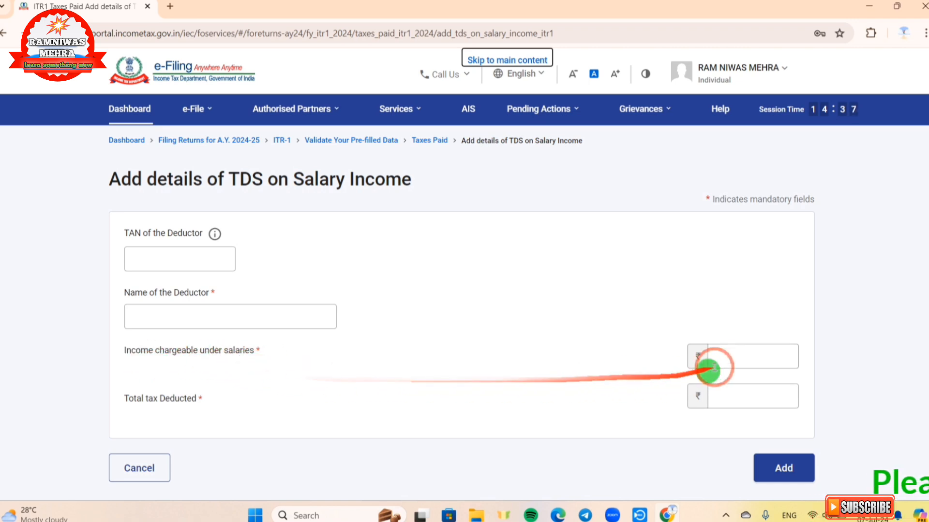
left_click(708, 356)
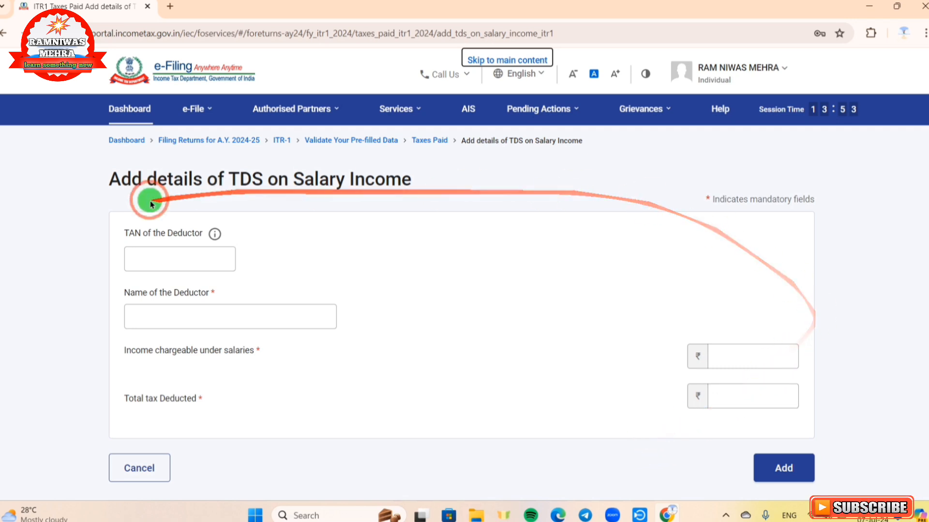
left_click(796, 363)
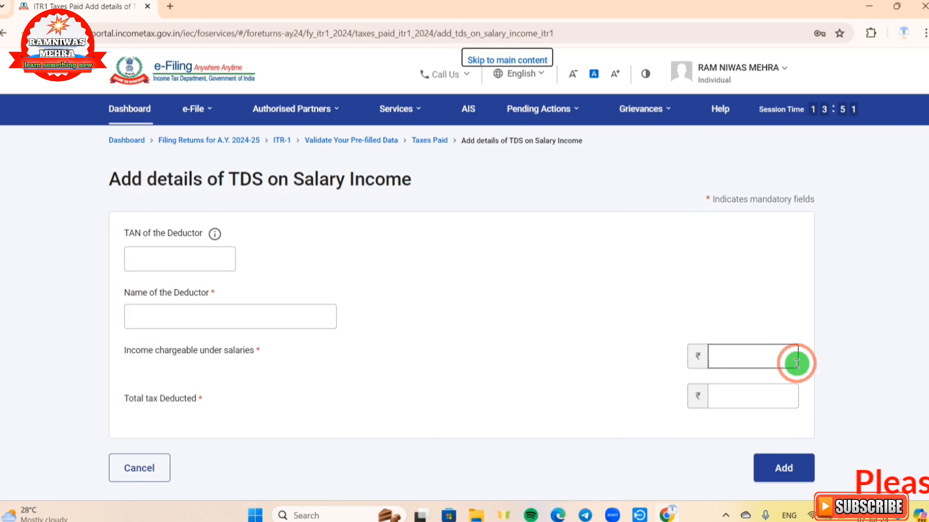
left_click(785, 481)
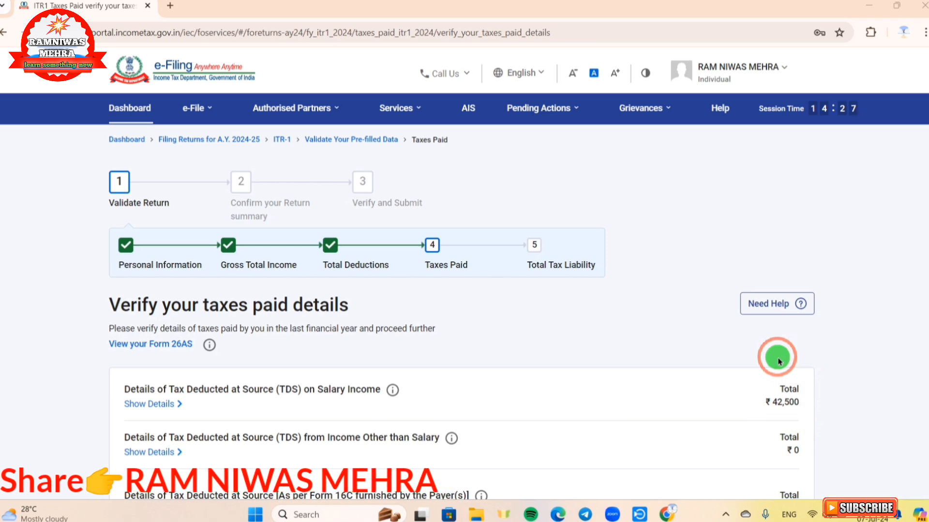
scroll(778, 361, "down", 5)
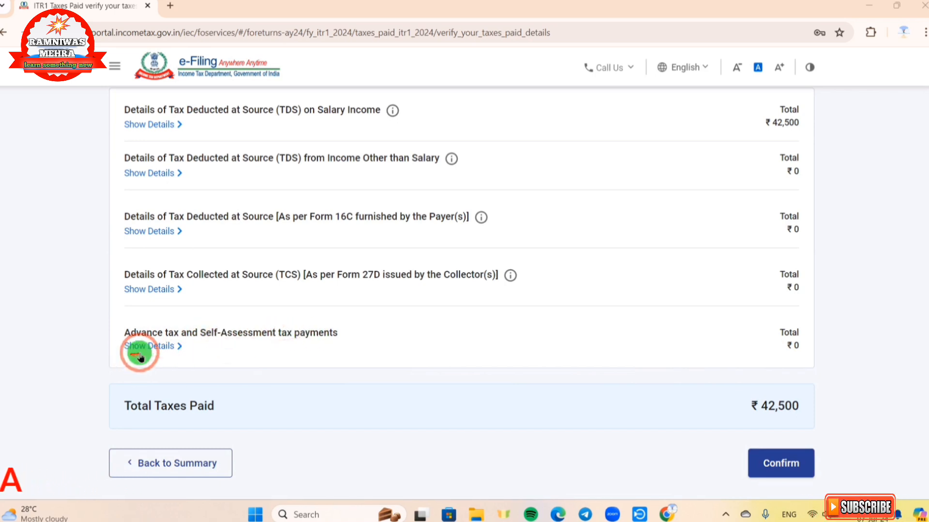
left_click(165, 350)
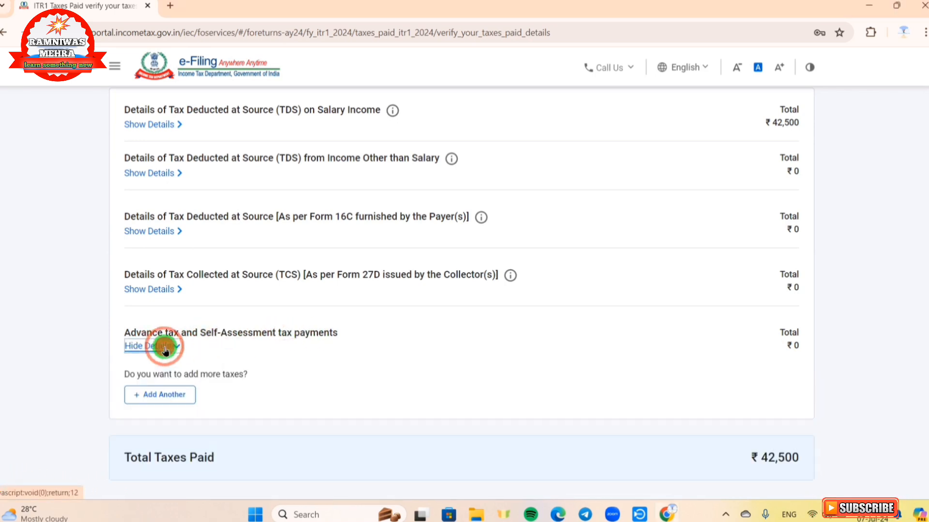
left_click(161, 399)
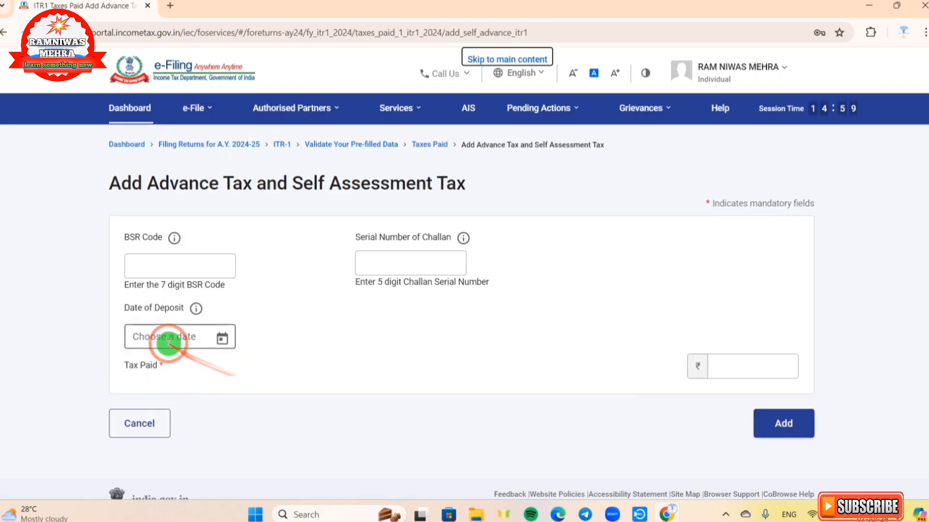
left_click(131, 275)
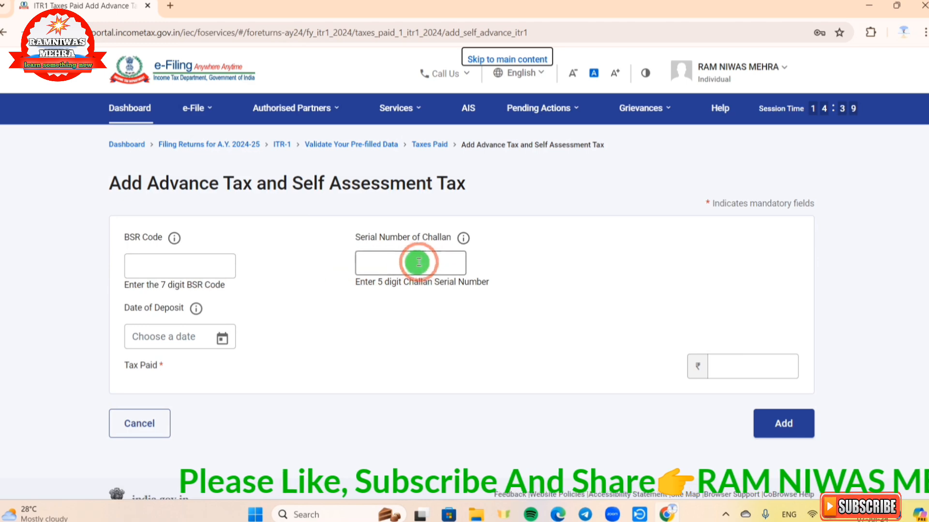
left_click(226, 341)
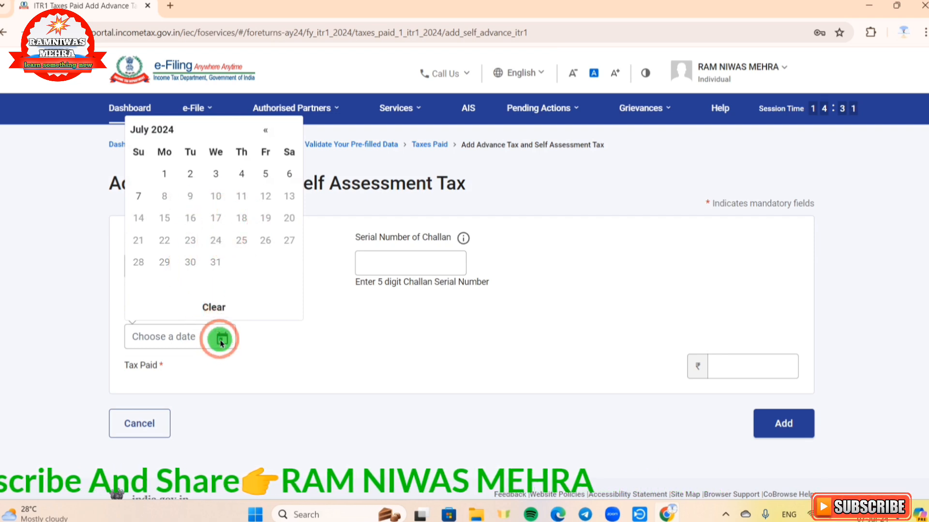
left_click(299, 346)
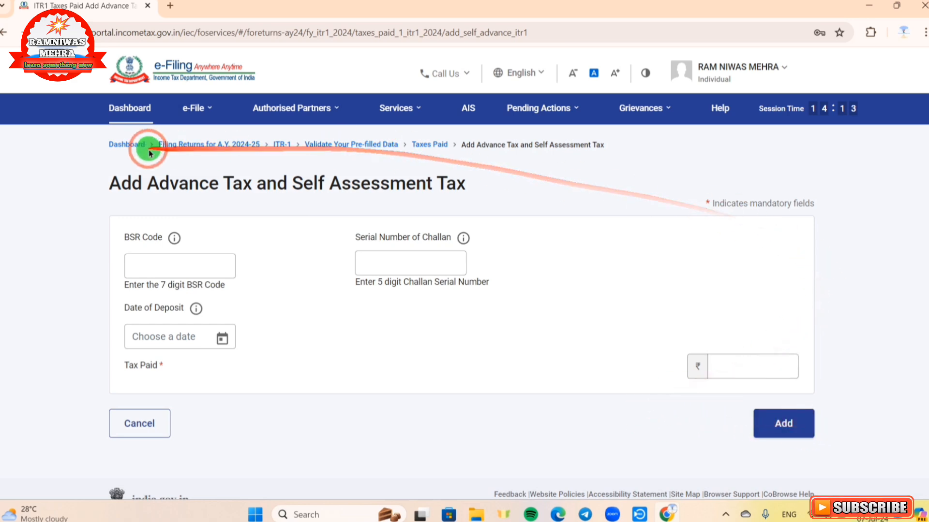
left_click(145, 424)
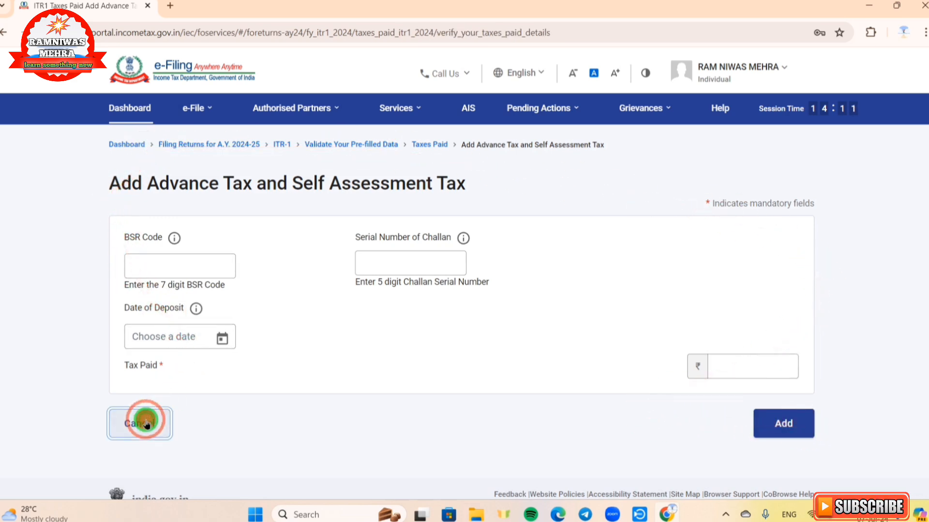
- Review the taxes paid details and open the Total Tax Liability section from the return summary
scroll(462, 343, "down", 1)
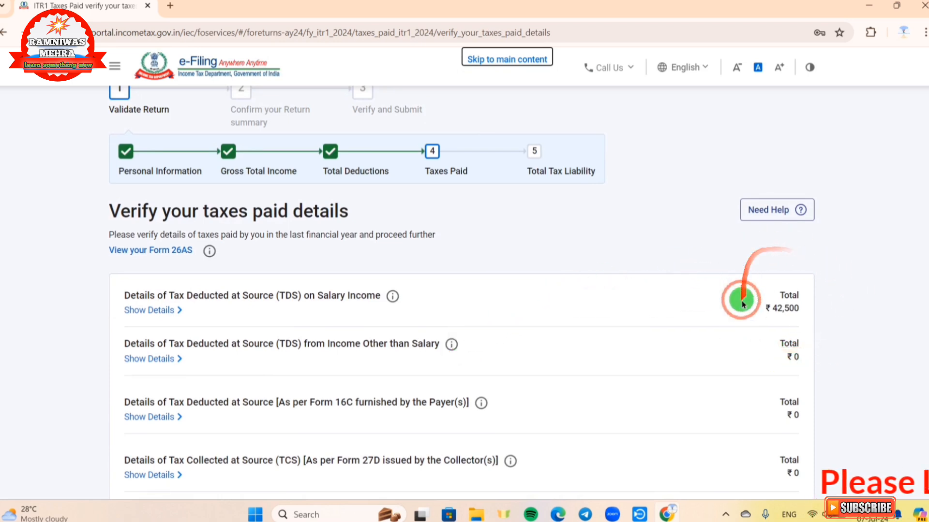
scroll(785, 323, "down", 3)
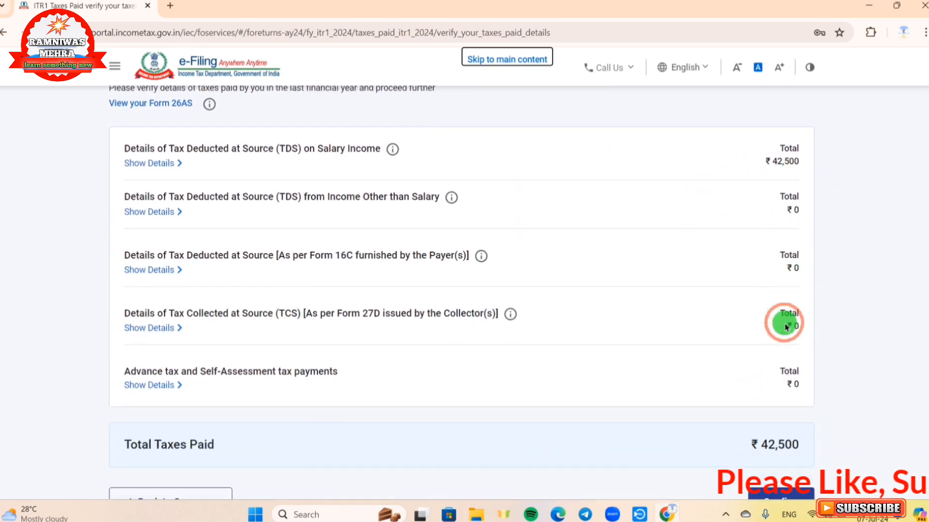
scroll(785, 324, "down", 1)
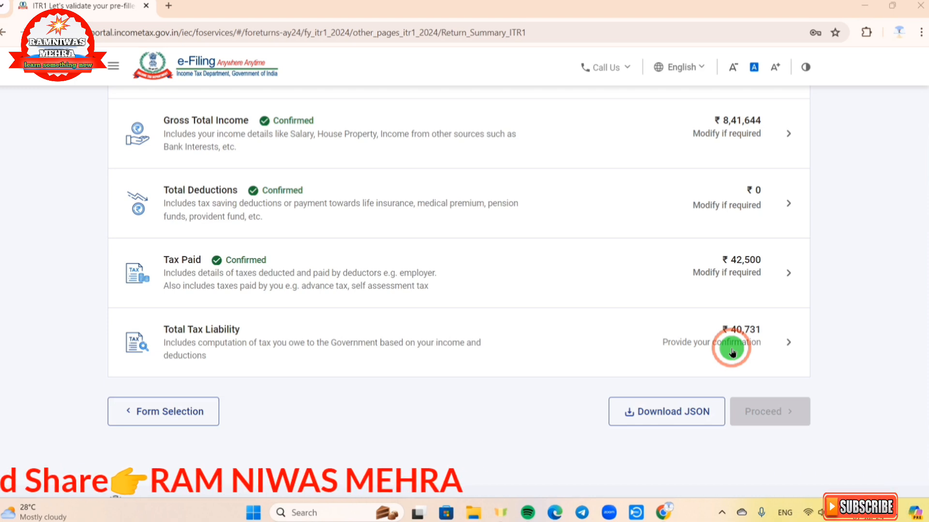
left_click(788, 344)
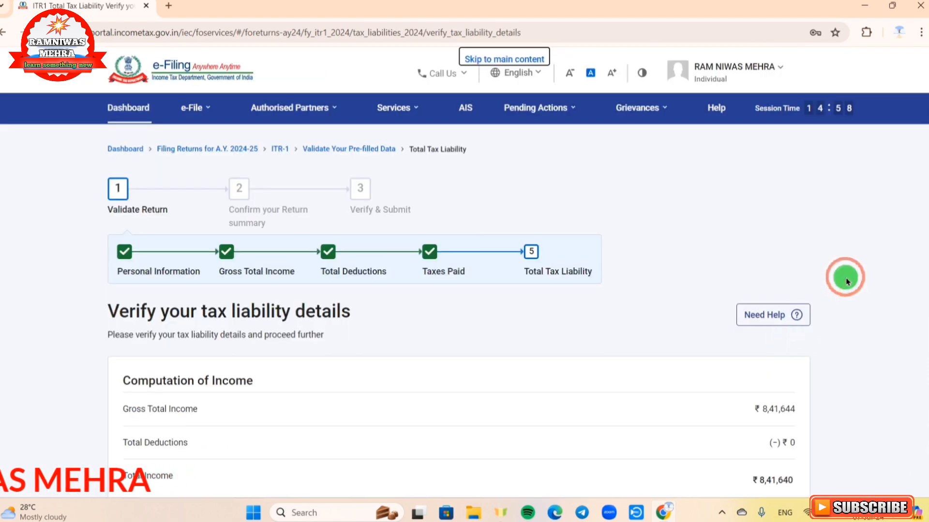
- Review the computation of income and tax, then confirm the tax liability details
scroll(847, 280, "down", 4)
scroll(836, 242, "down", 5)
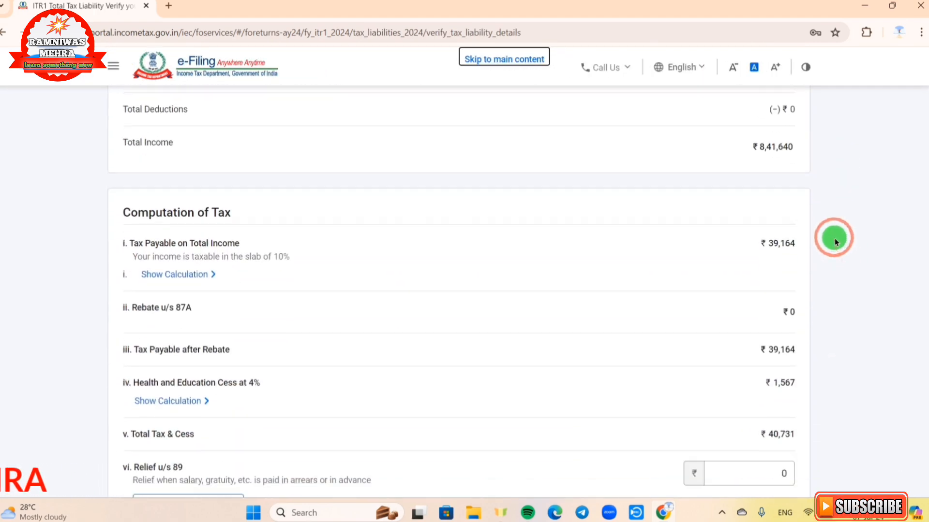
scroll(836, 242, "down", 5)
scroll(836, 242, "down", 1)
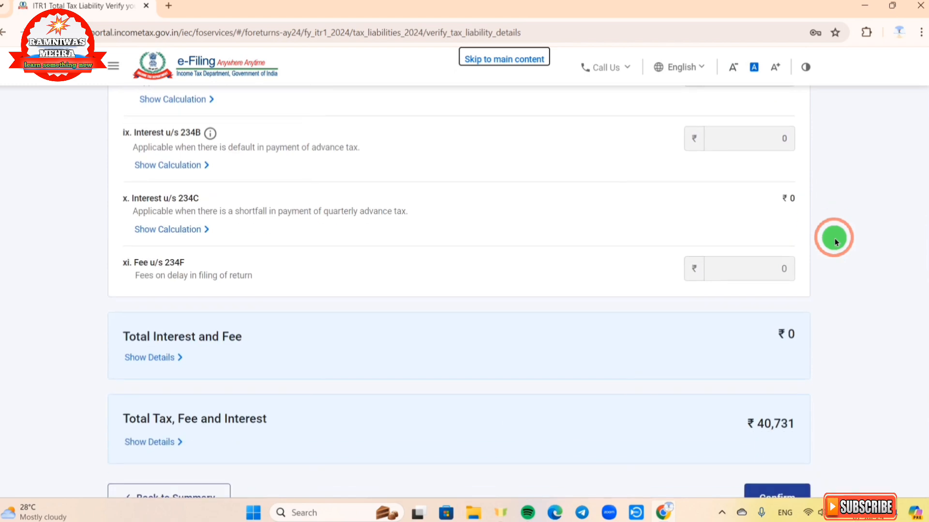
scroll(836, 242, "down", 3)
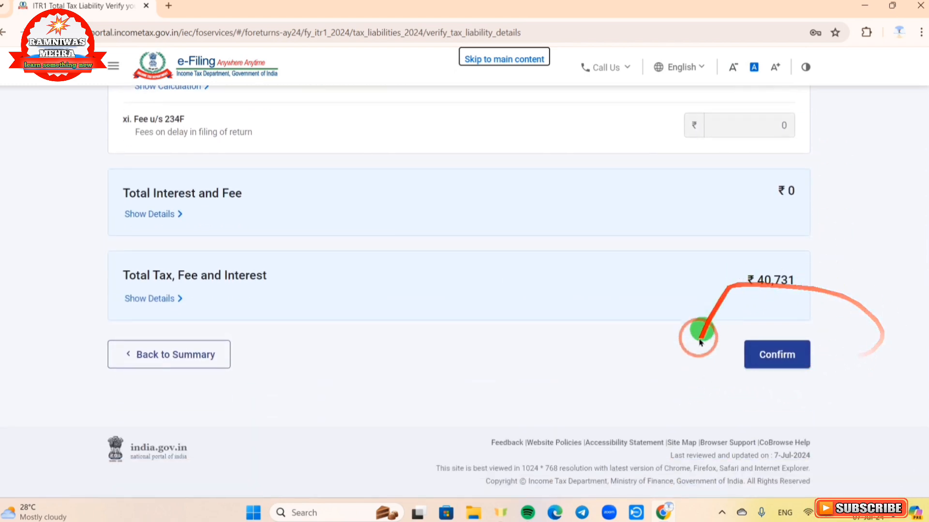
left_click(749, 367)
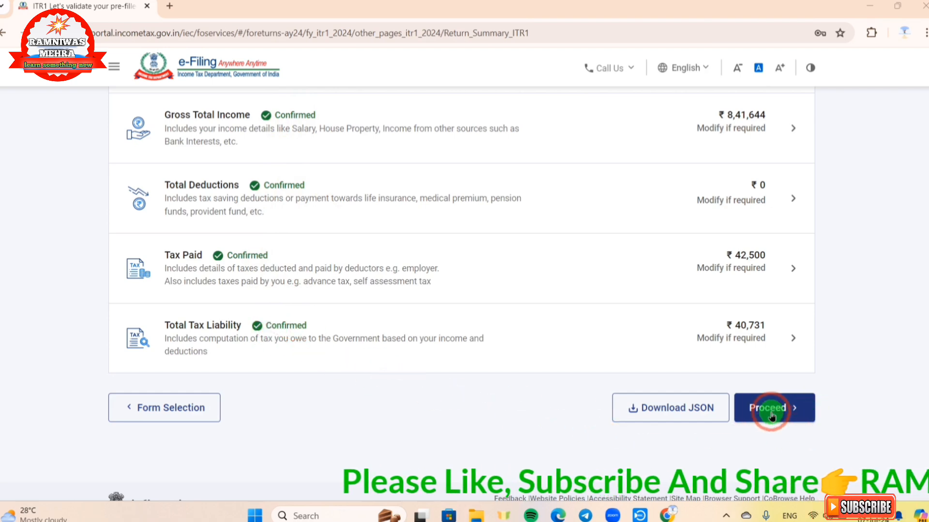
- Proceed from the return summary to the tax summary and open the return preview
left_click(794, 416)
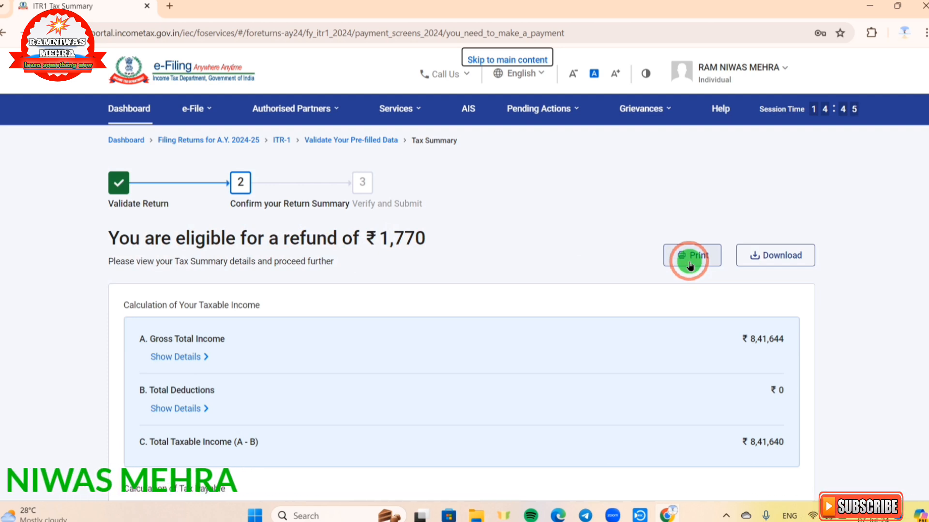
scroll(647, 274, "down", 7)
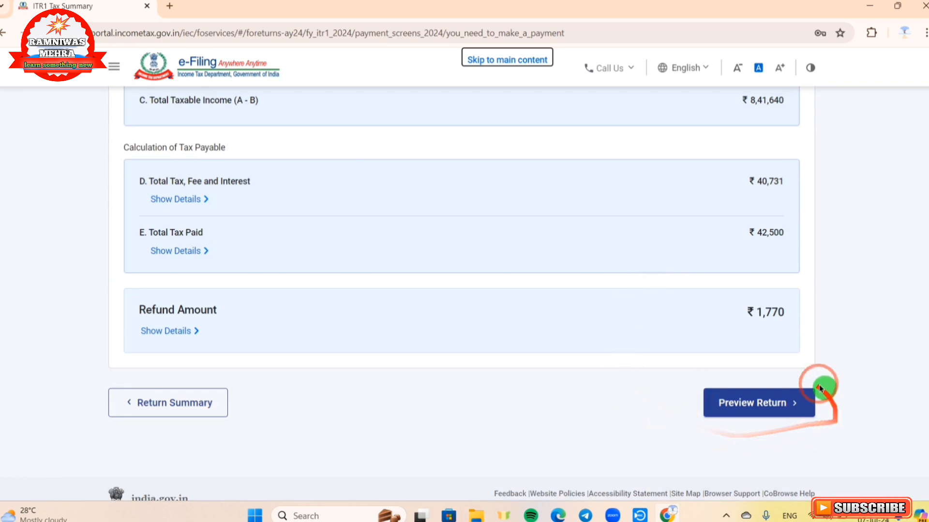
left_click(744, 403)
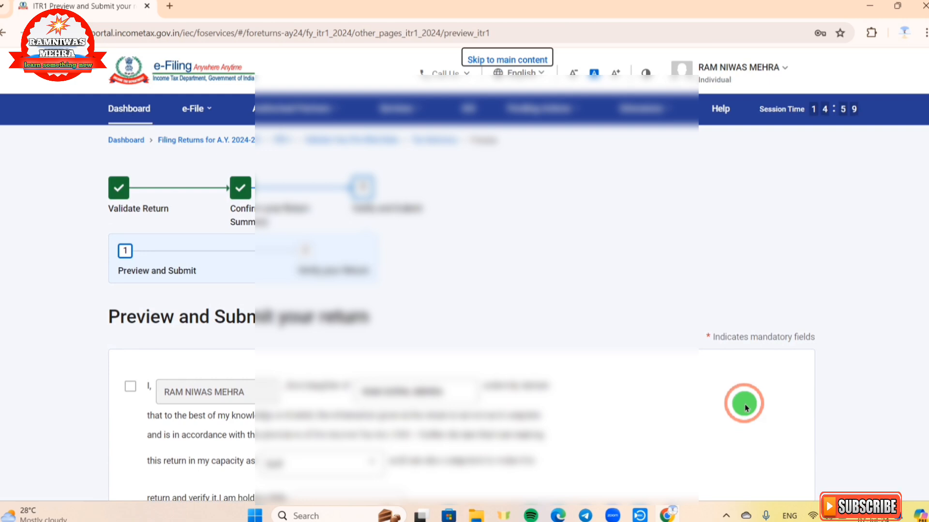
- Accept the verification declaration and proceed to preview the return
scroll(744, 404, "down", 3)
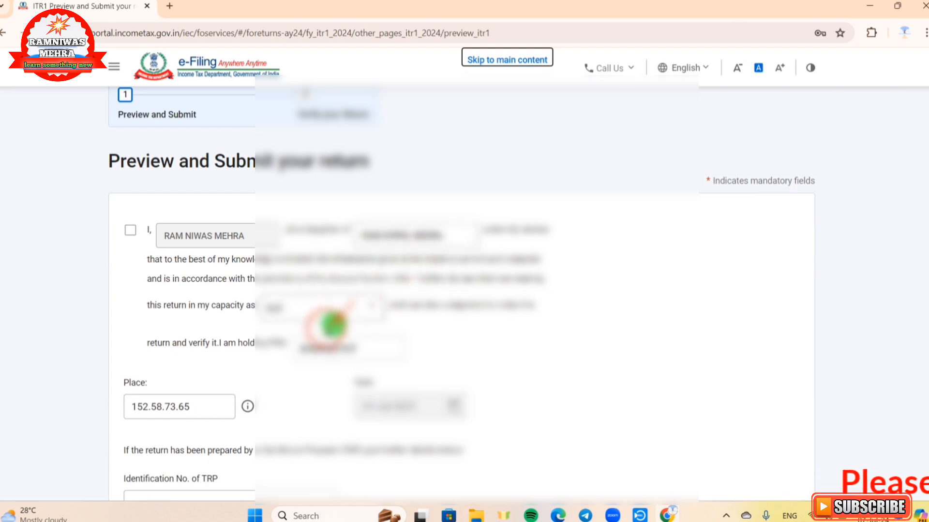
left_click(130, 231)
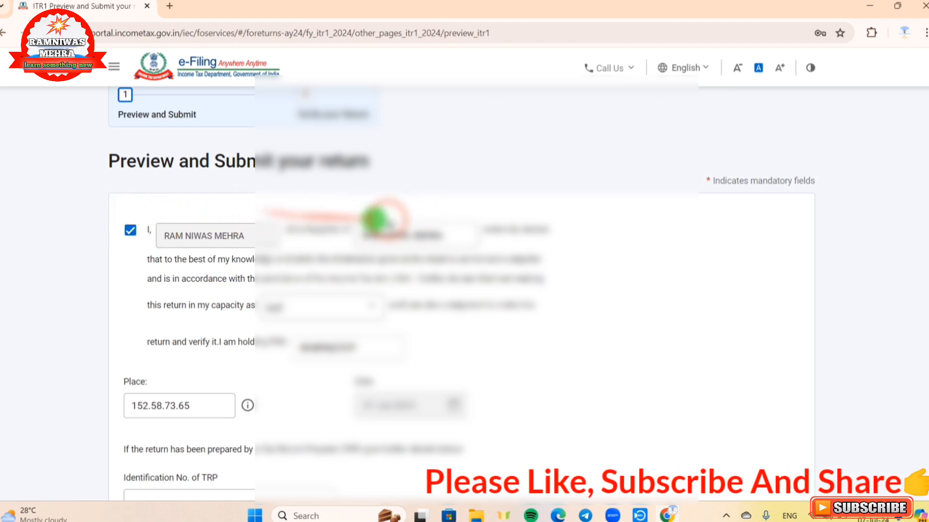
scroll(425, 217, "down", 2)
scroll(424, 220, "down", 4)
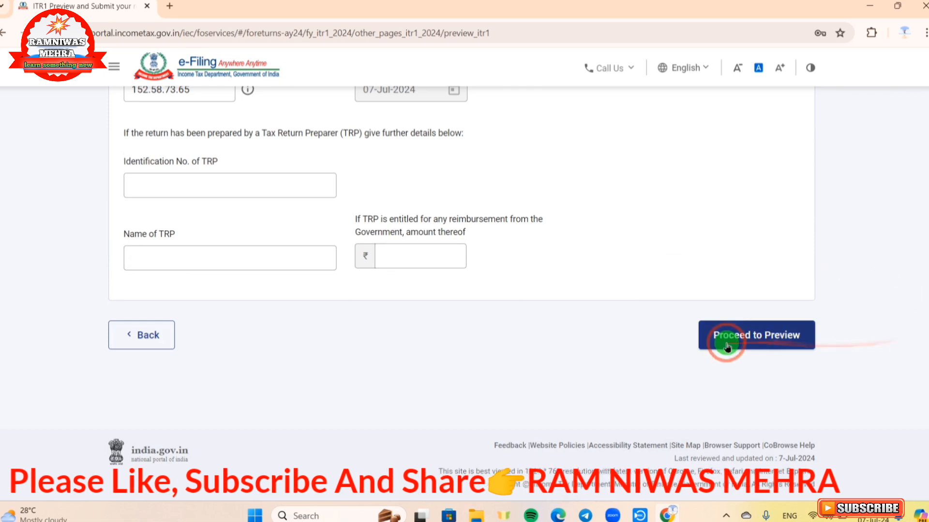
left_click(765, 343)
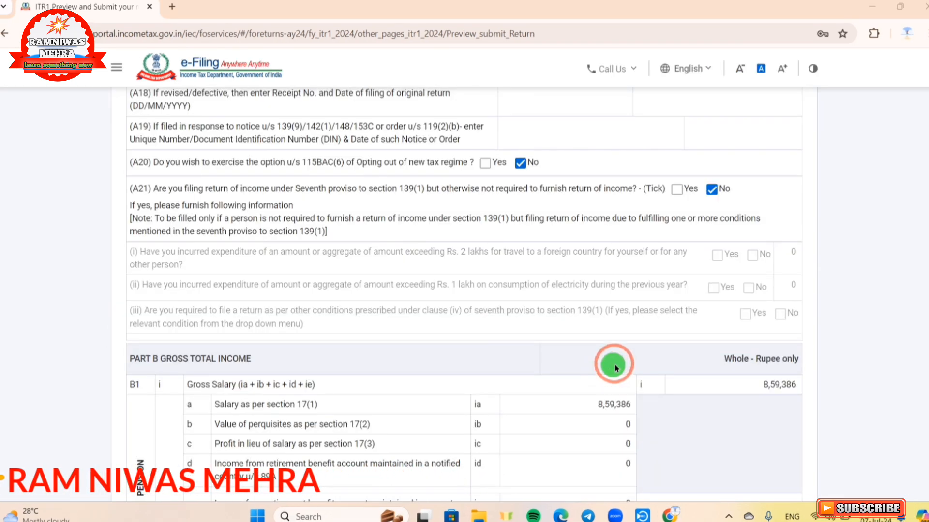
- Review the full return preview and proceed to validation
scroll(658, 317, "down", 6)
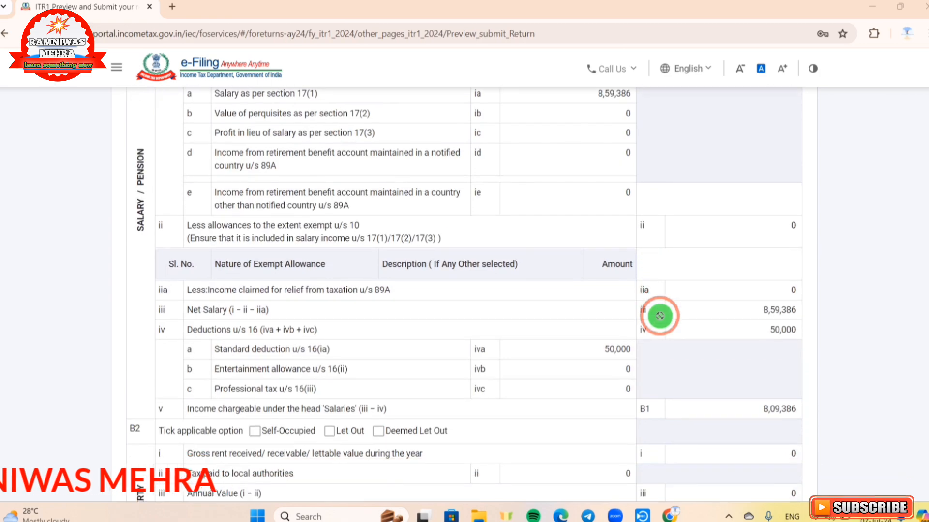
scroll(660, 316, "down", 9)
scroll(660, 316, "down", 20)
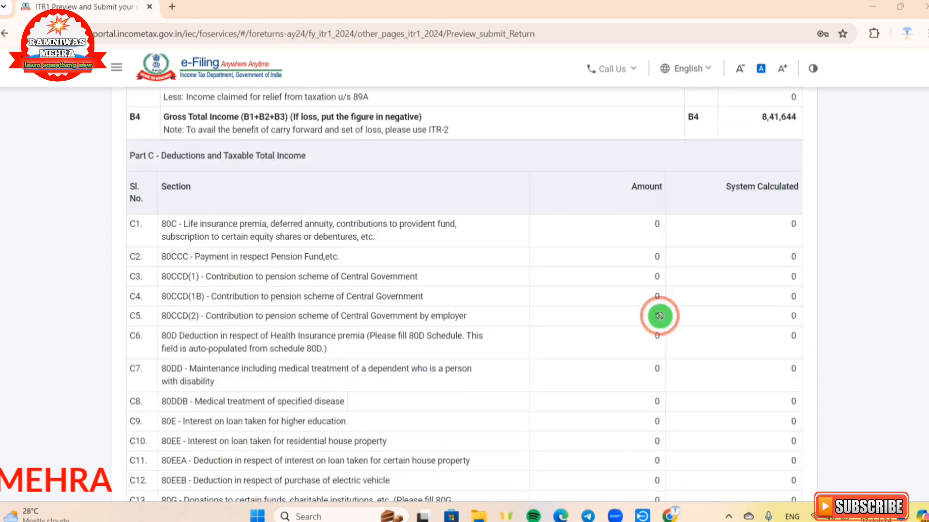
scroll(660, 316, "down", 20)
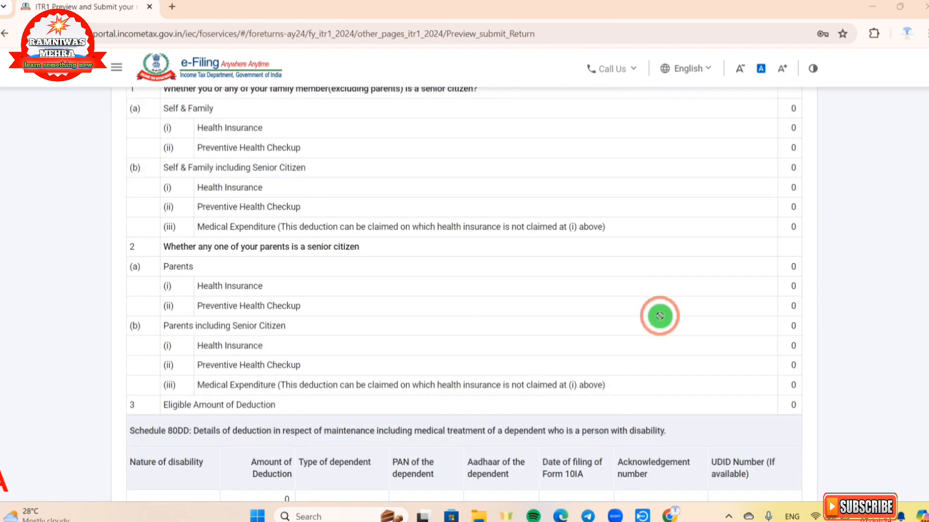
scroll(659, 316, "down", 10)
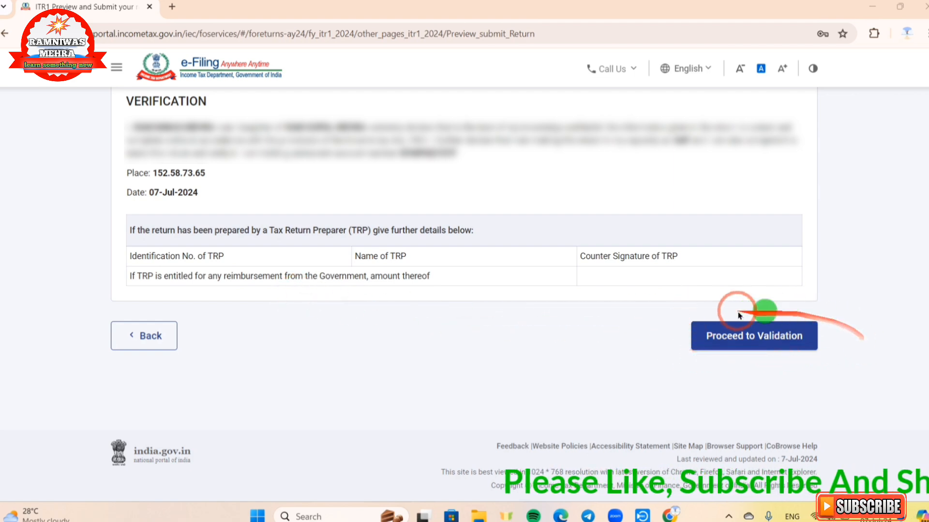
left_click(741, 338)
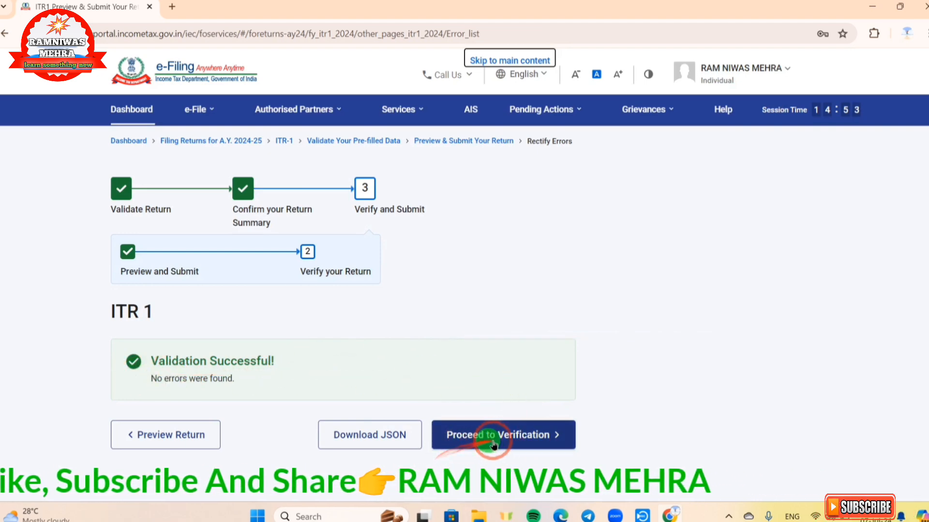
- Proceed to verification and choose e-Verify Now as the verification method
left_click(515, 438)
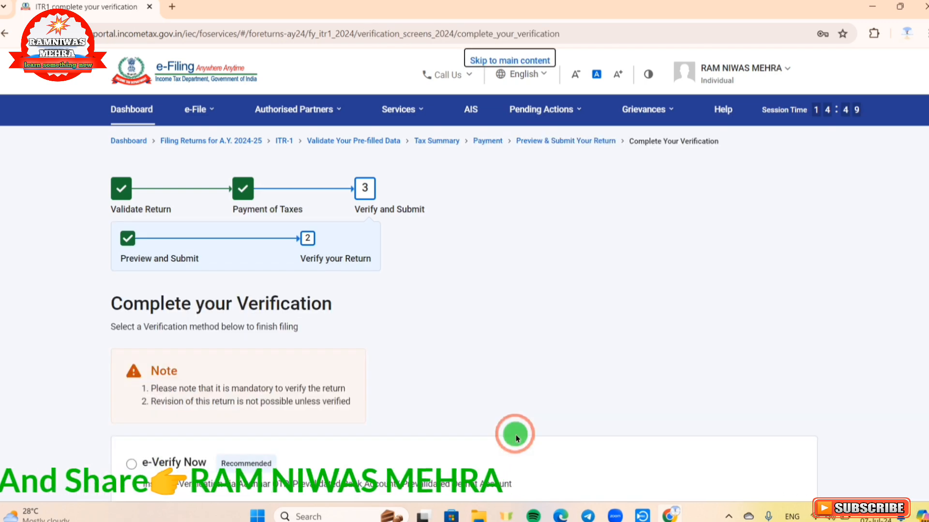
scroll(521, 393, "down", 5)
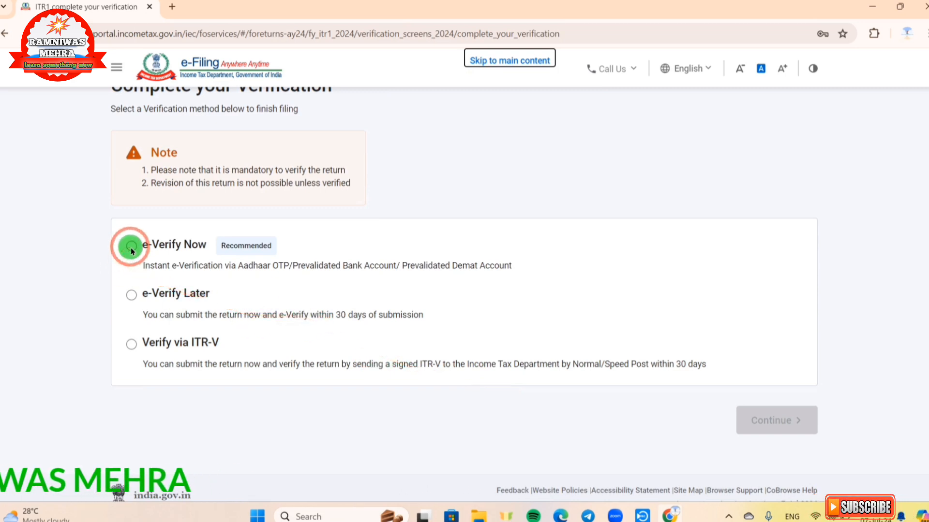
left_click(131, 248)
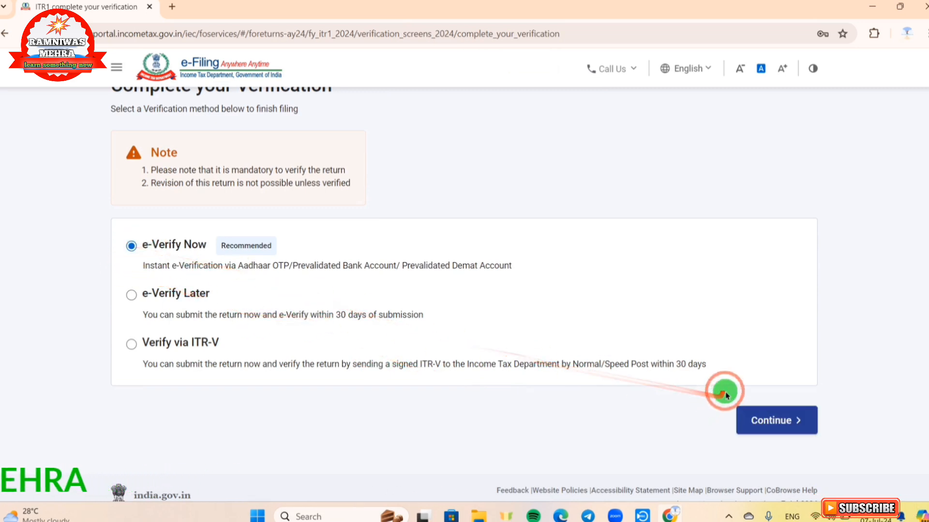